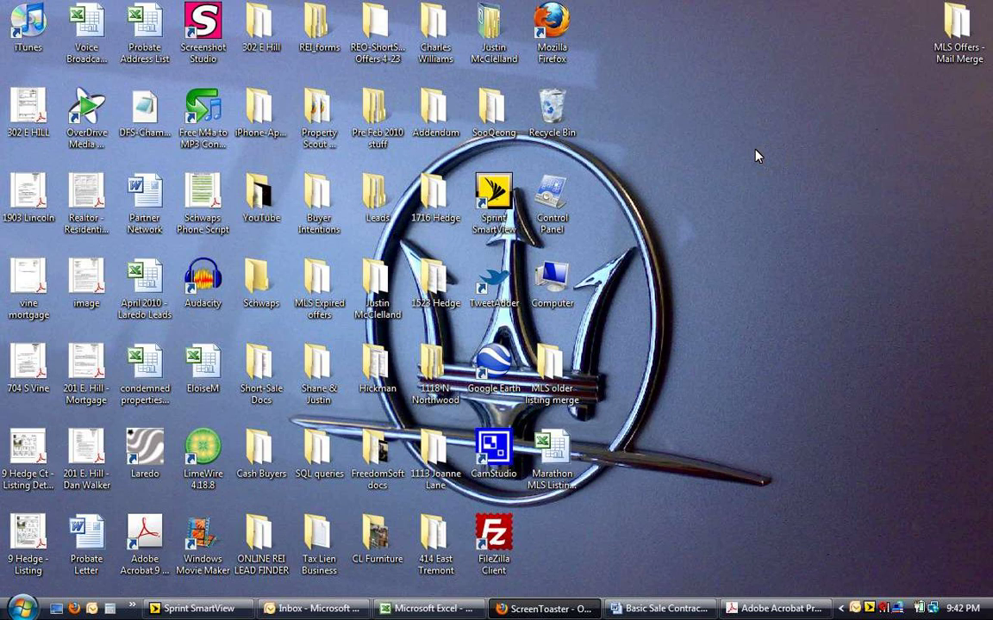
Scroll through the Marathon MLS Listing spreadsheet in Excel, then return to the Basic Sale Contract
click(471, 609)
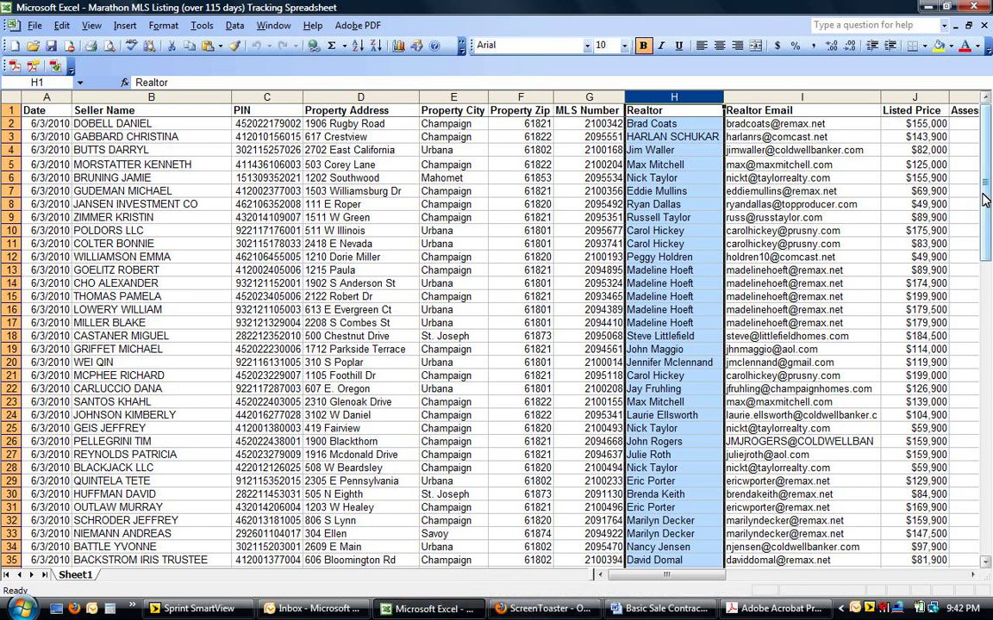
drag(985, 198, 970, 108)
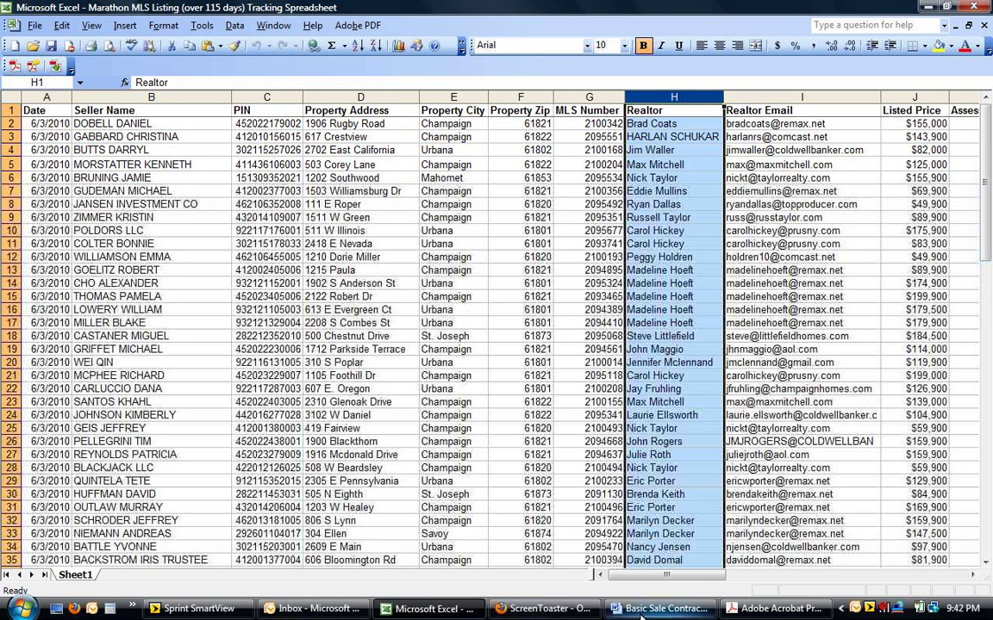
mouse_move(640, 613)
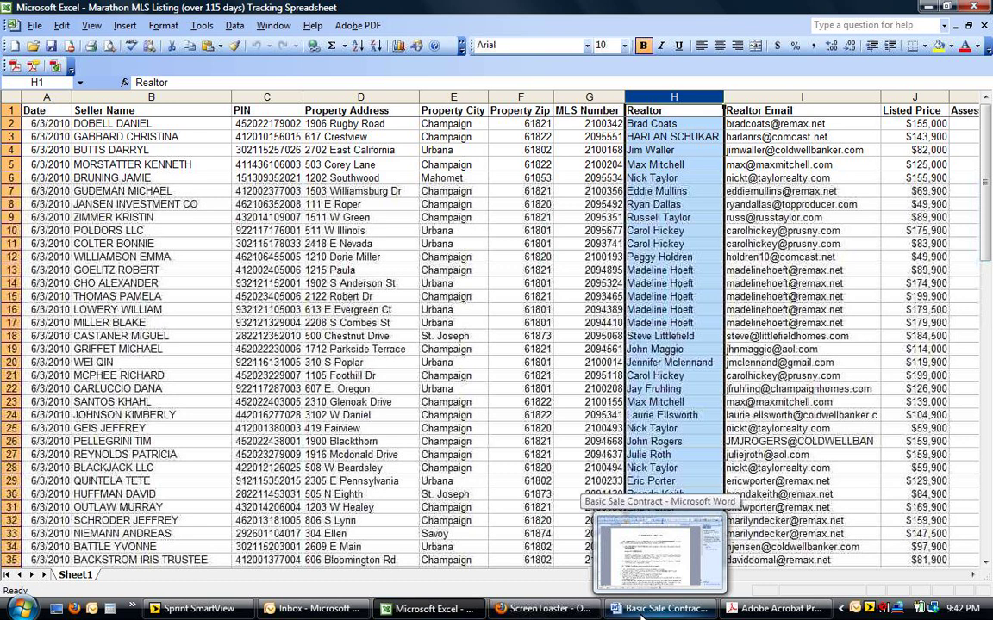
click(640, 610)
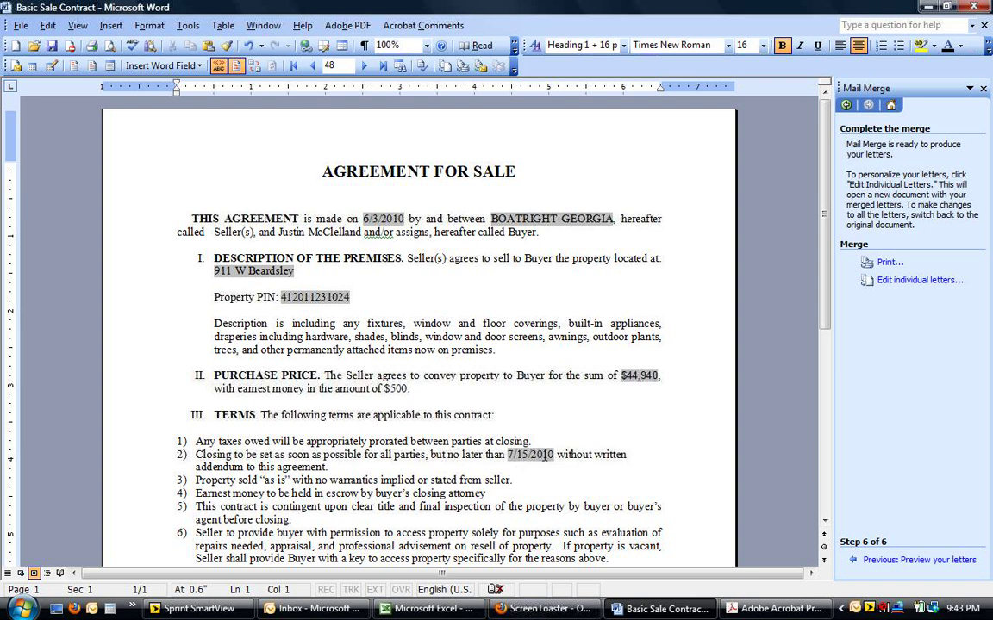
Scroll through the merged contract down to the BUYER/SELLER signature lines
scroll(758, 358, down, 5)
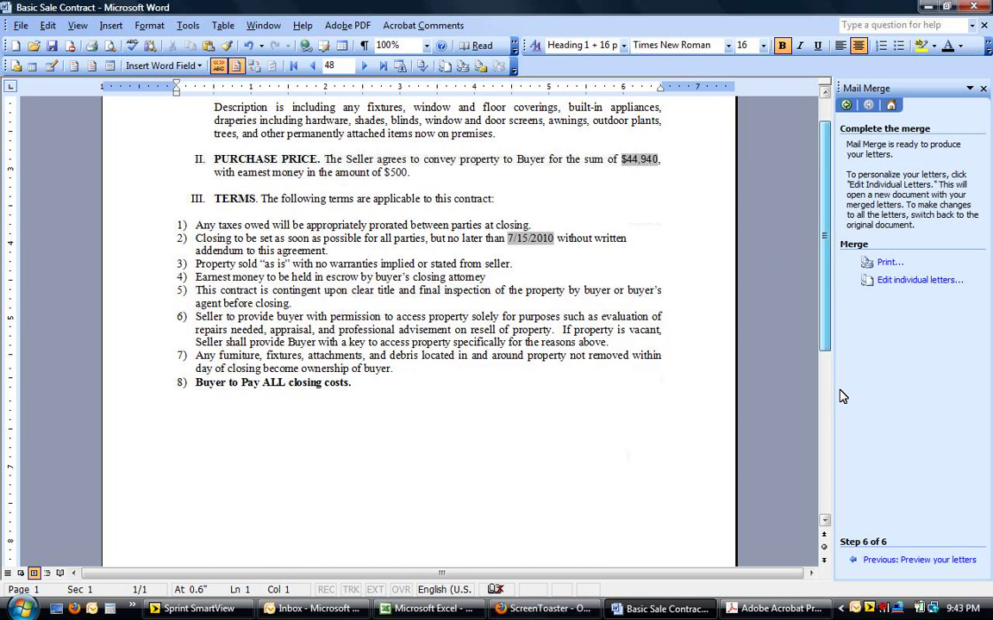
scroll(844, 424, down, 4)
scroll(845, 401, up, 4)
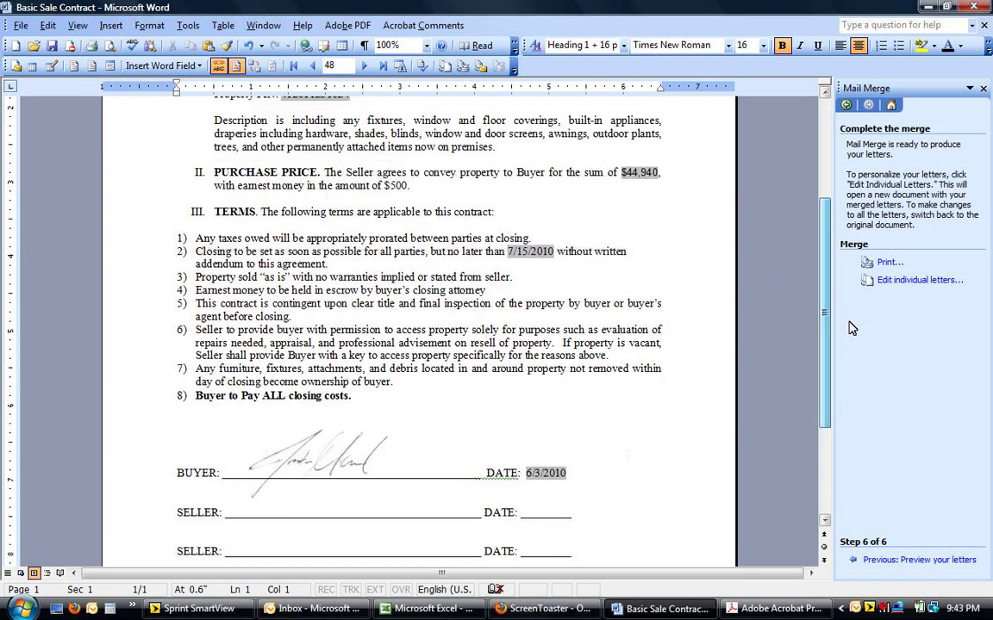
click(327, 454)
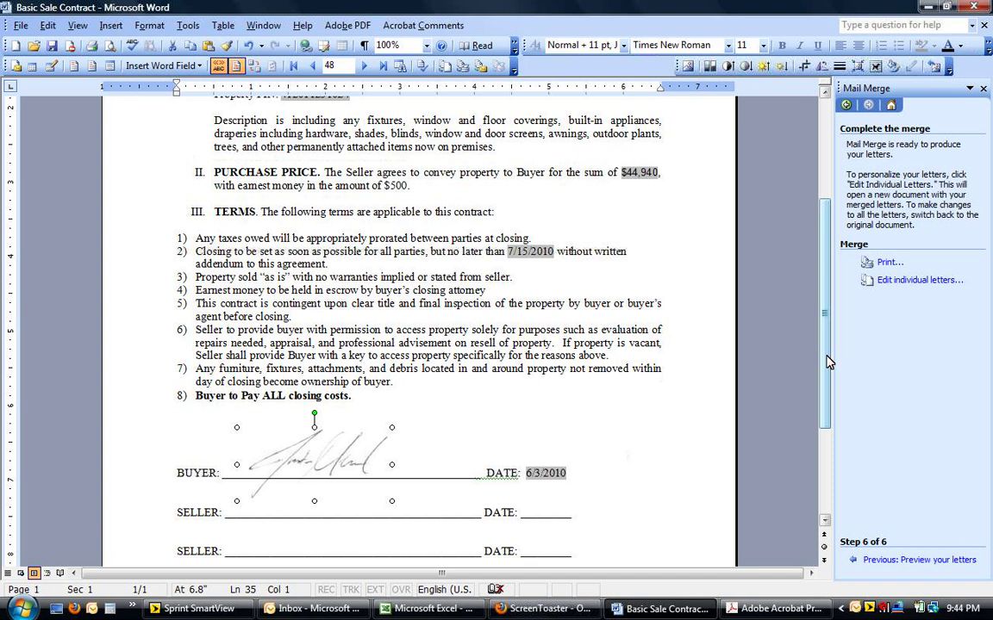
drag(827, 362, 823, 286)
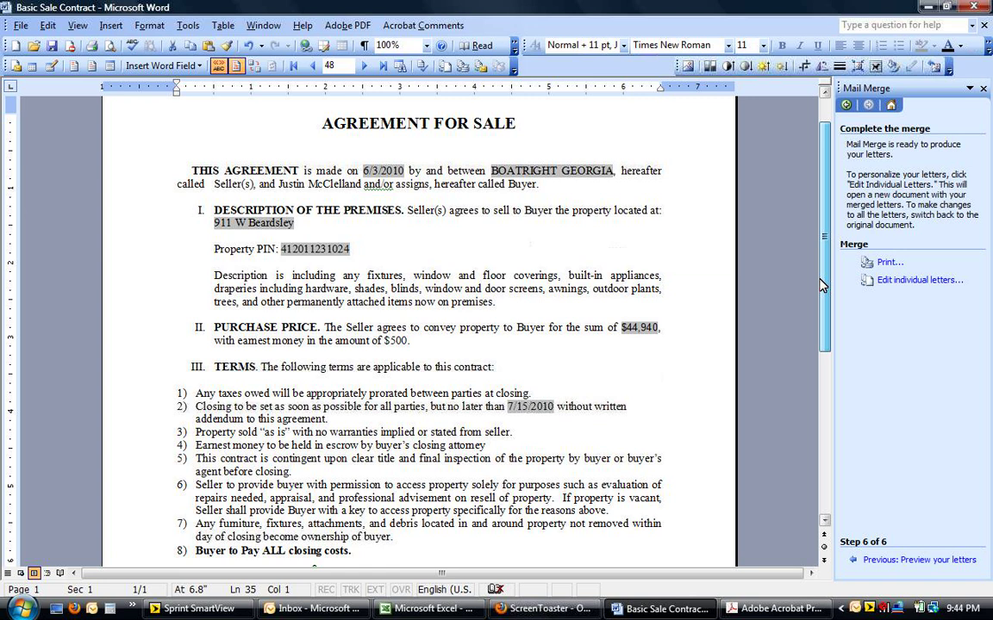
Step the contract's merge preview back to record 44, checking the MLS spreadsheet alongside
click(443, 611)
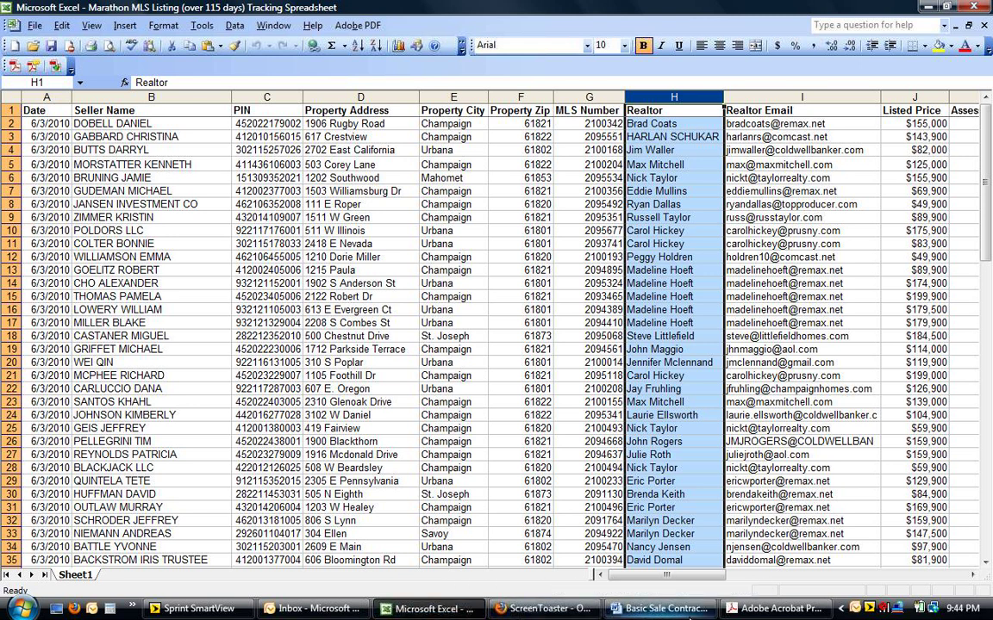
click(659, 609)
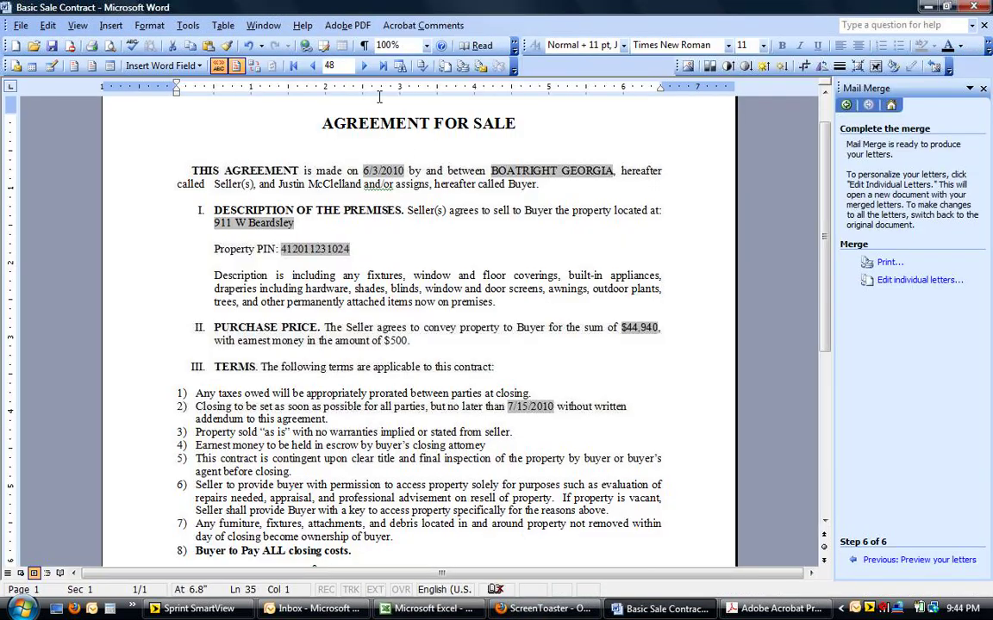
click(314, 67)
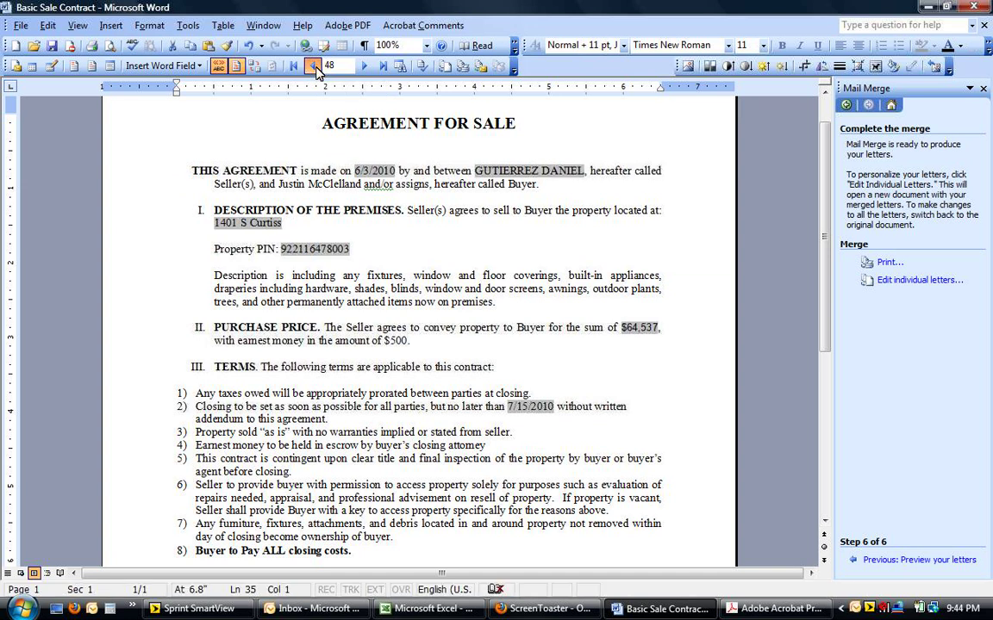
click(315, 68)
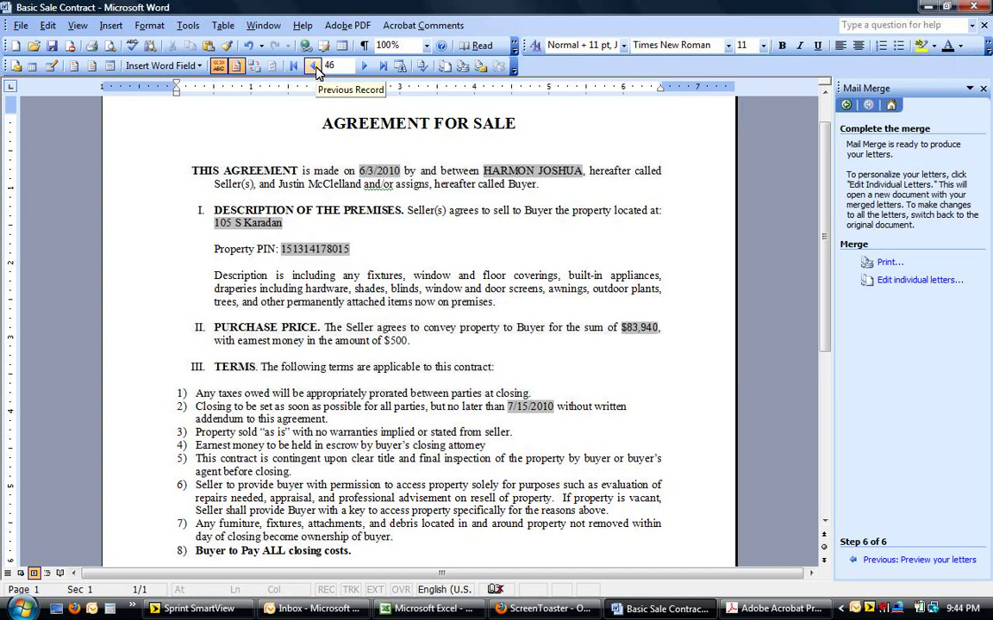
click(315, 68)
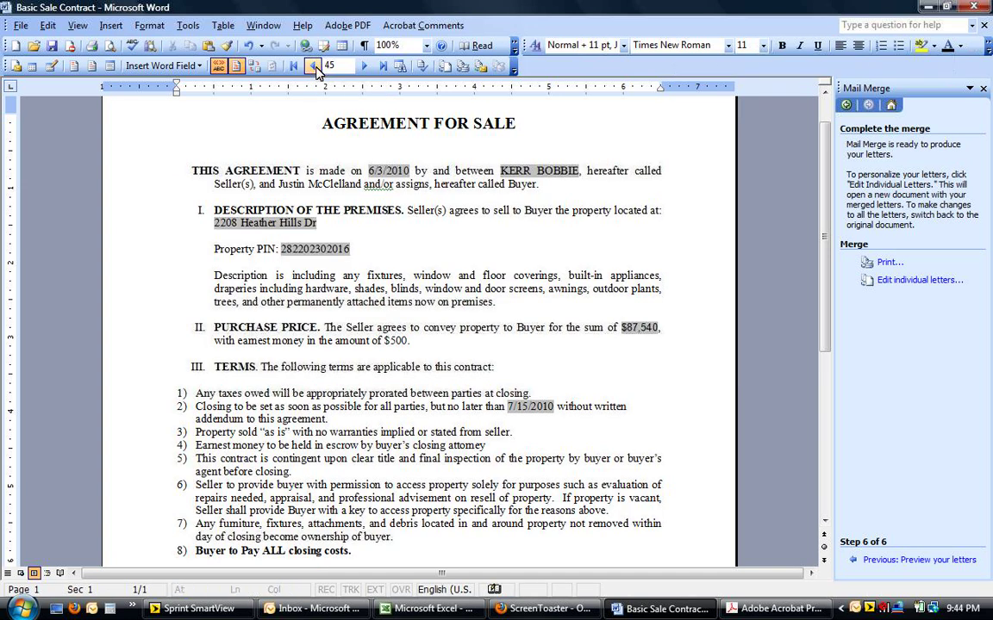
click(315, 67)
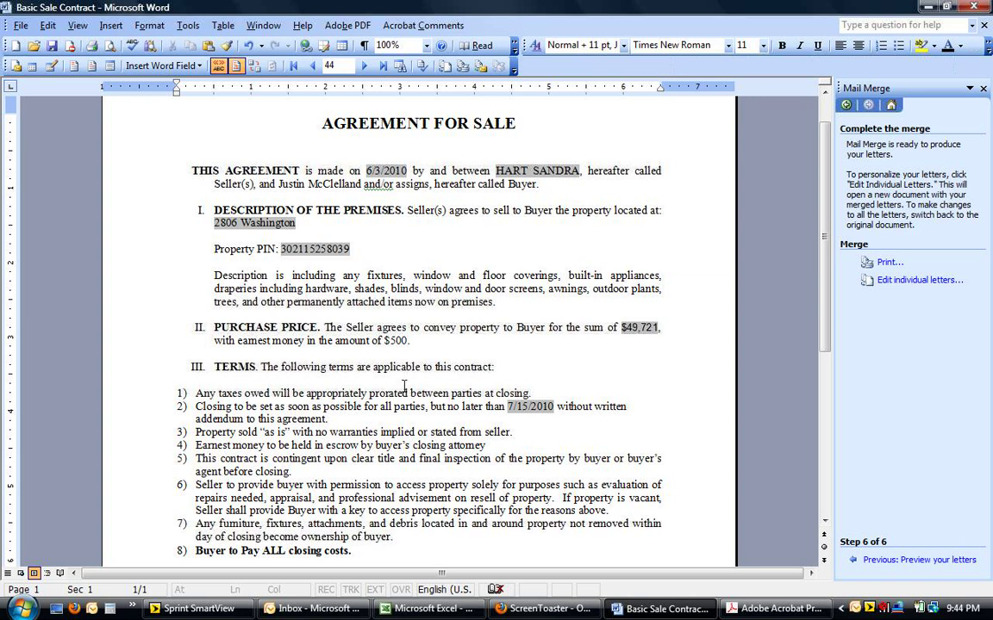
click(426, 608)
Inspect the Realtor column H and the realtor e-mail in cell I3, then return to the contract
click(674, 97)
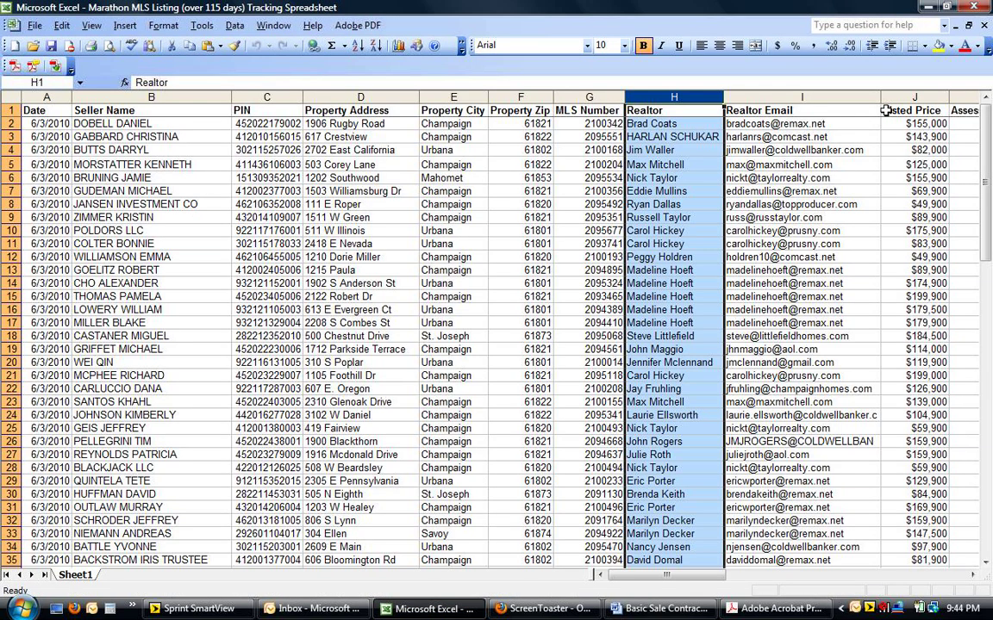
click(778, 135)
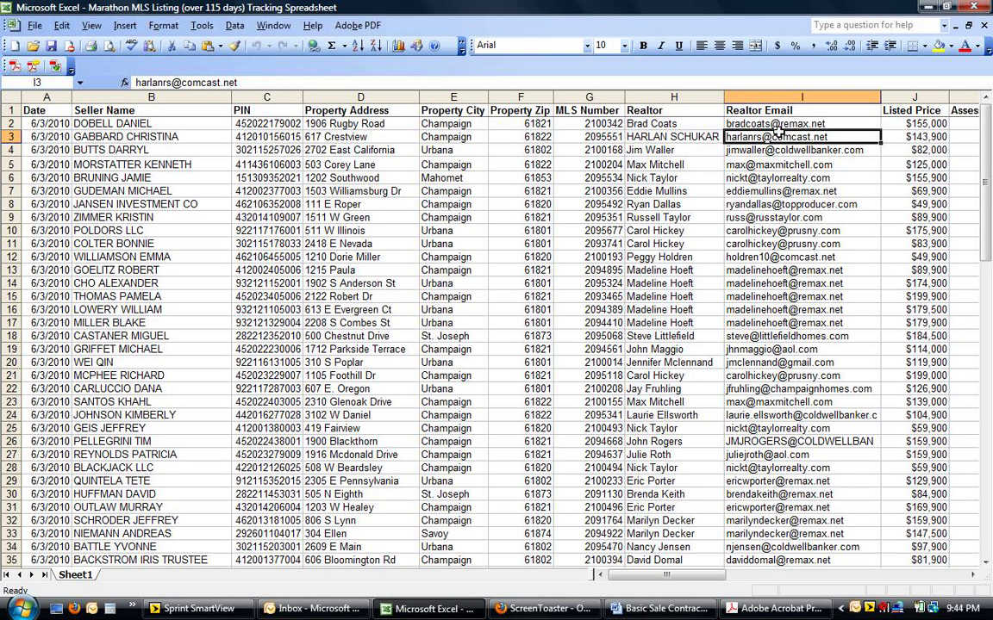
click(660, 609)
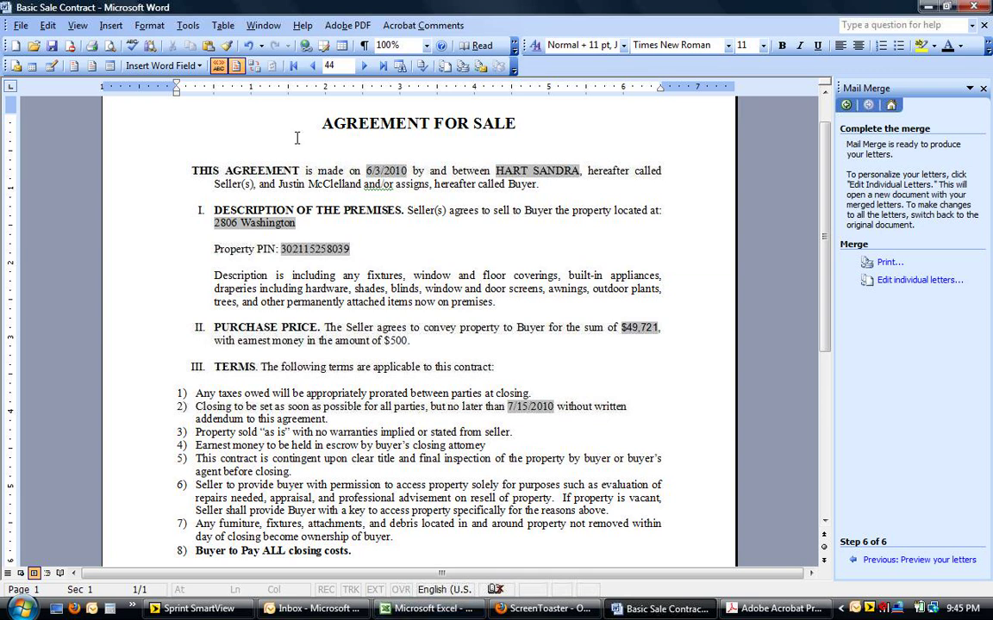
click(347, 28)
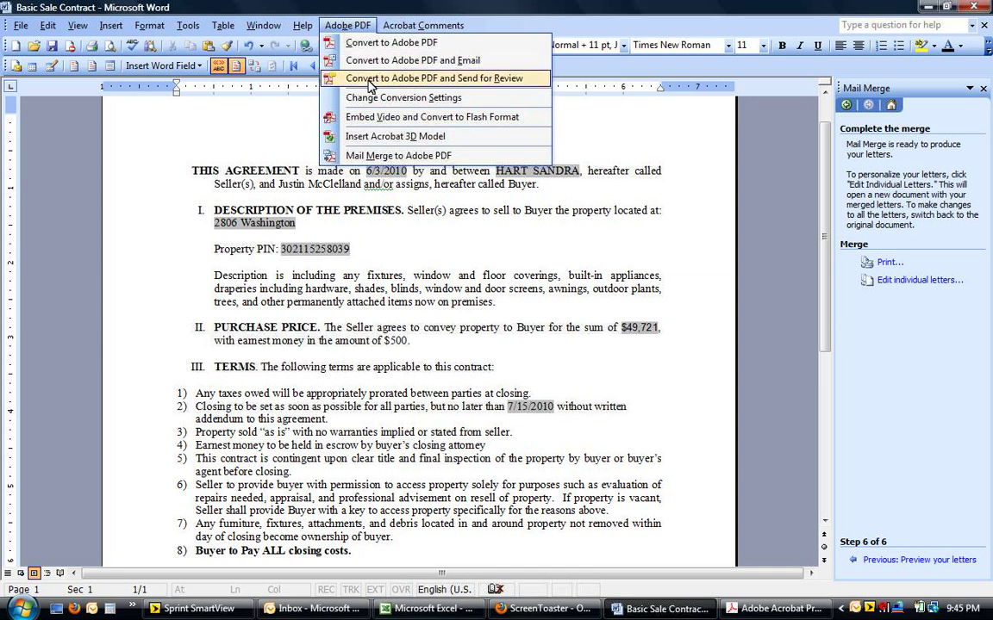
Start Mail Merge to Adobe PDF, name the file after the buyer agent, and enable automatic e-mailing
click(384, 157)
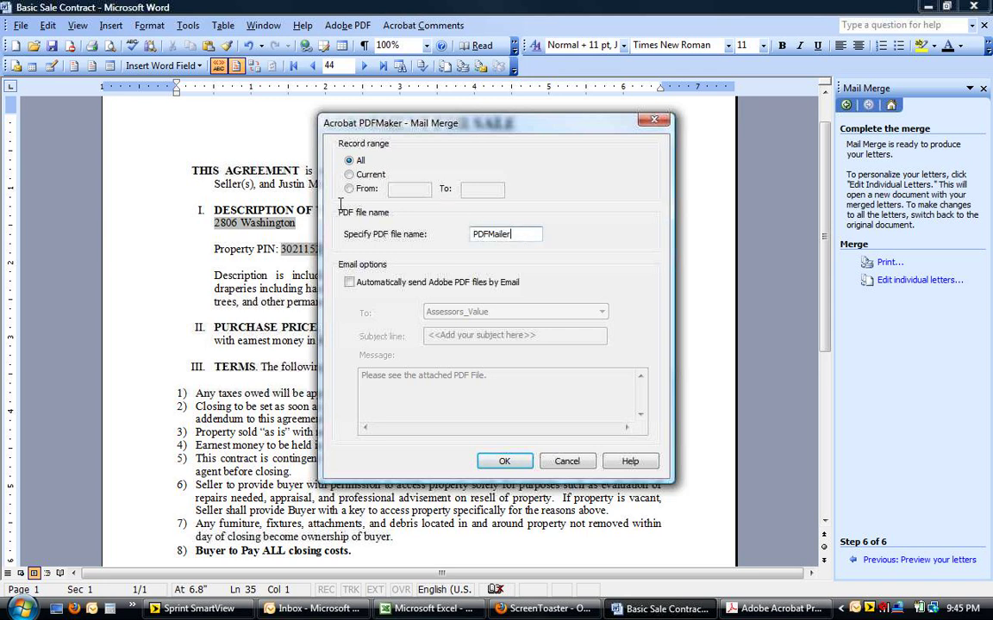
drag(524, 238, 310, 191)
click(349, 283)
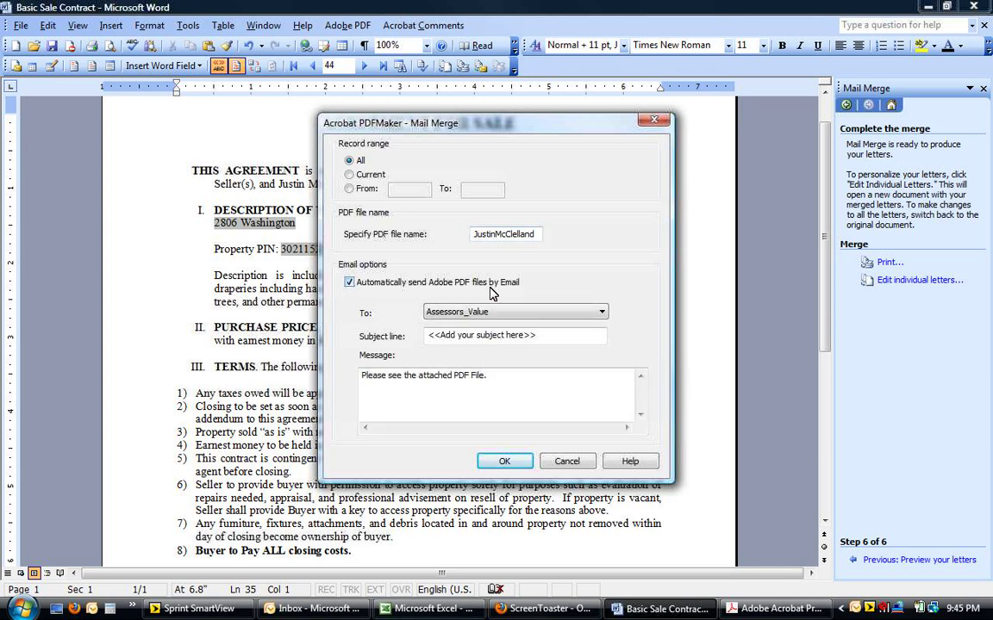
click(515, 312)
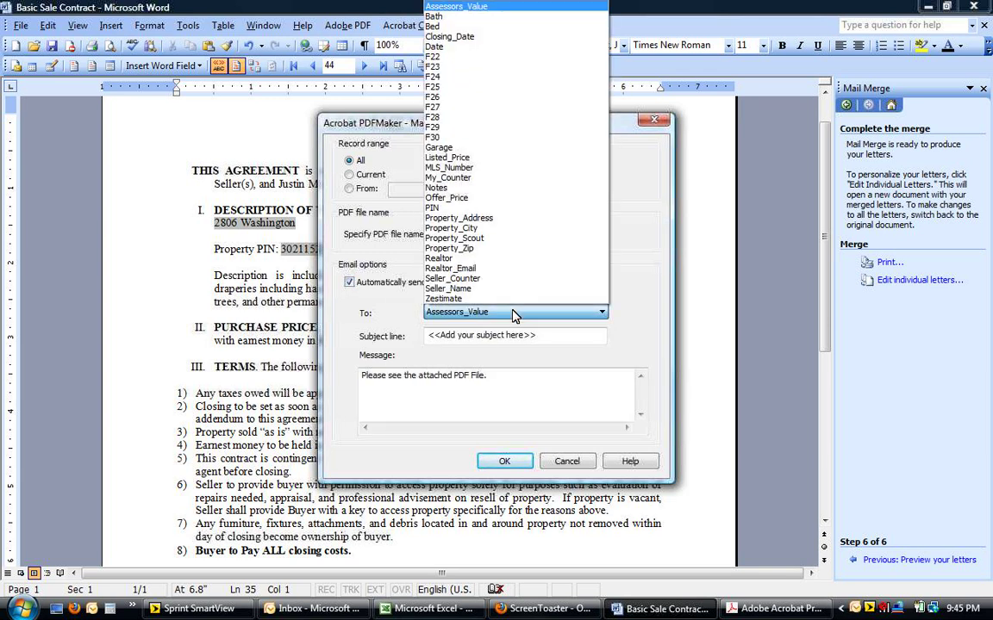
Check the Realtor Email column in Excel, then return to the merge dialog's recipient field
click(422, 608)
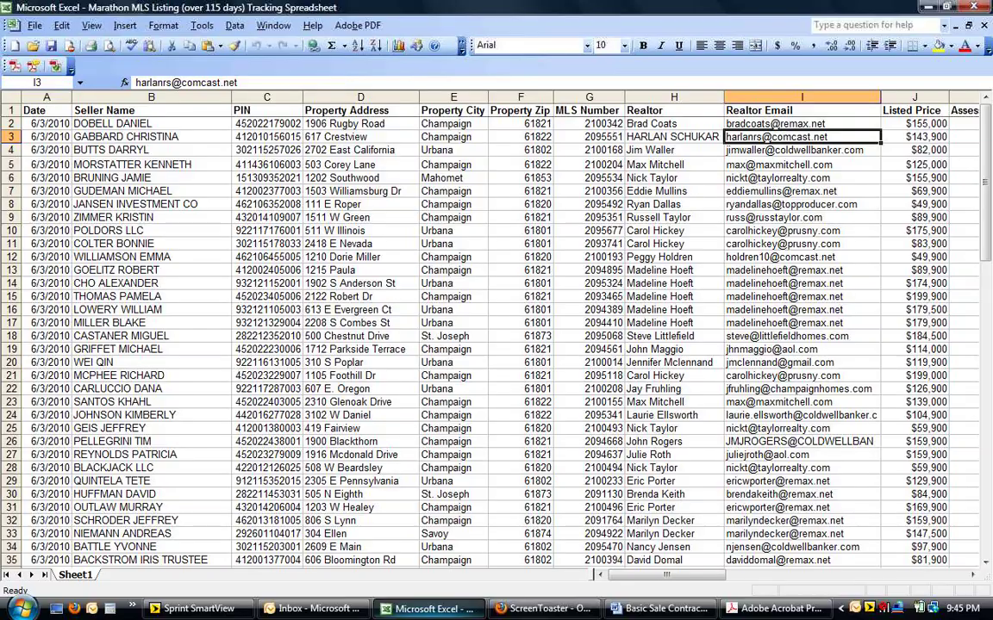
click(765, 97)
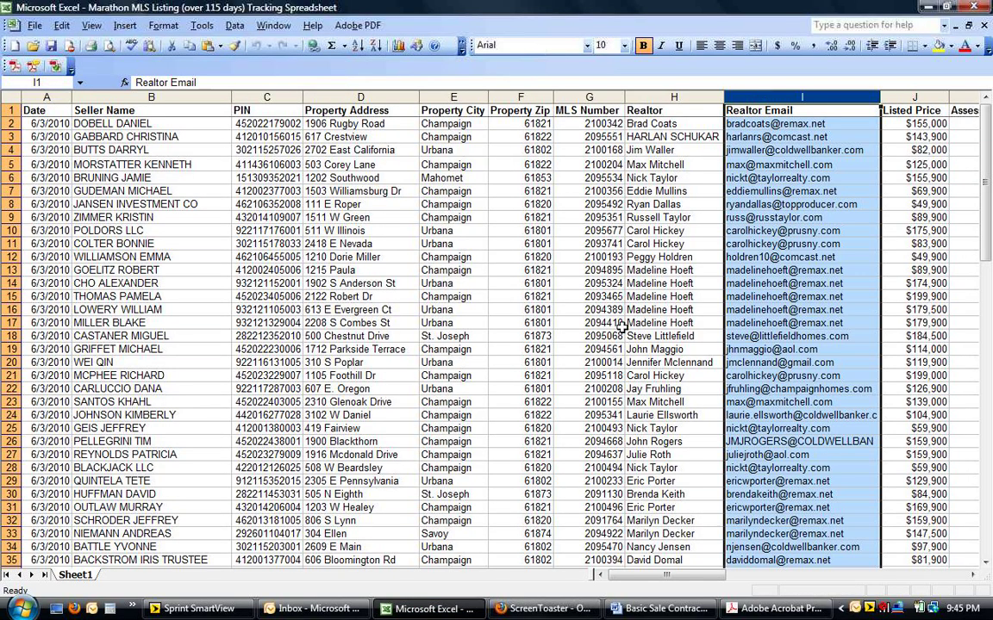
click(657, 609)
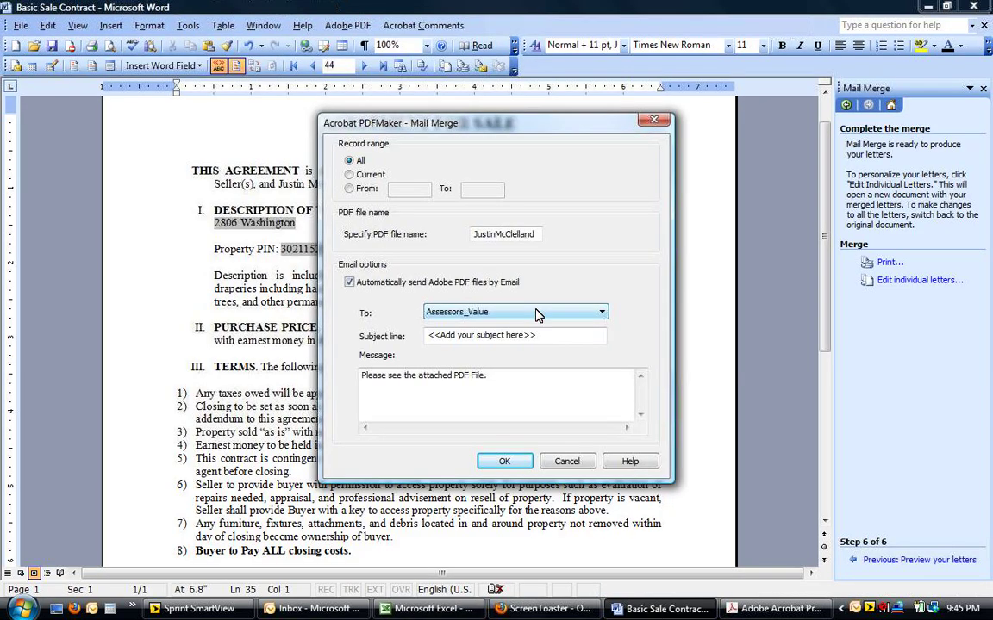
click(527, 312)
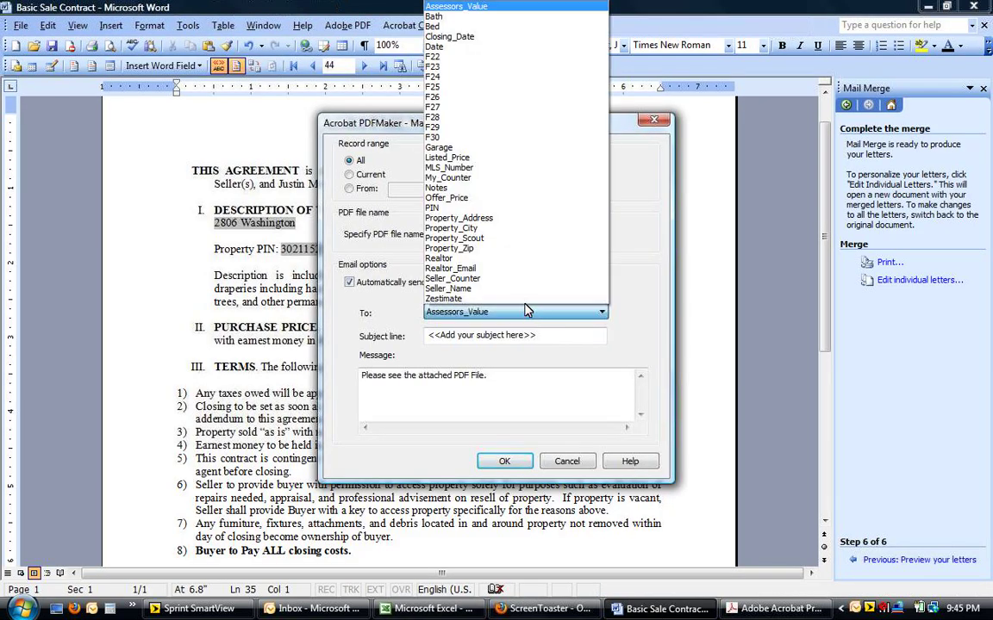
Send the PDFs to Realtor_Email with the subject 'Real Estate offer'
click(510, 269)
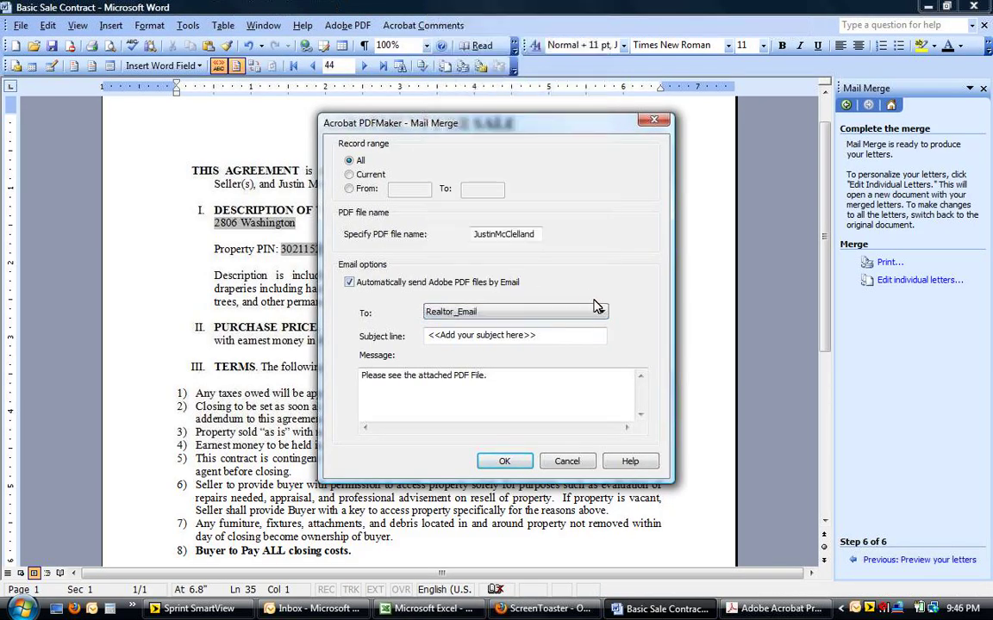
click(576, 334)
key(BackSpace)
key(BackSpace)
key(BackSpace)
key(BackSpace)
key(BackSpace)
key(BackSpace)
key(BackSpace)
key(BackSpace)
key(BackSpace)
key(BackSpace)
key(BackSpace)
key(BackSpace)
key(BackSpace)
key(BackSpace)
key(BackSpace)
key(BackSpace)
key(BackSpace)
key(BackSpace)
key(BackSpace)
key(BackSpace)
key(BackSpace)
text(R)
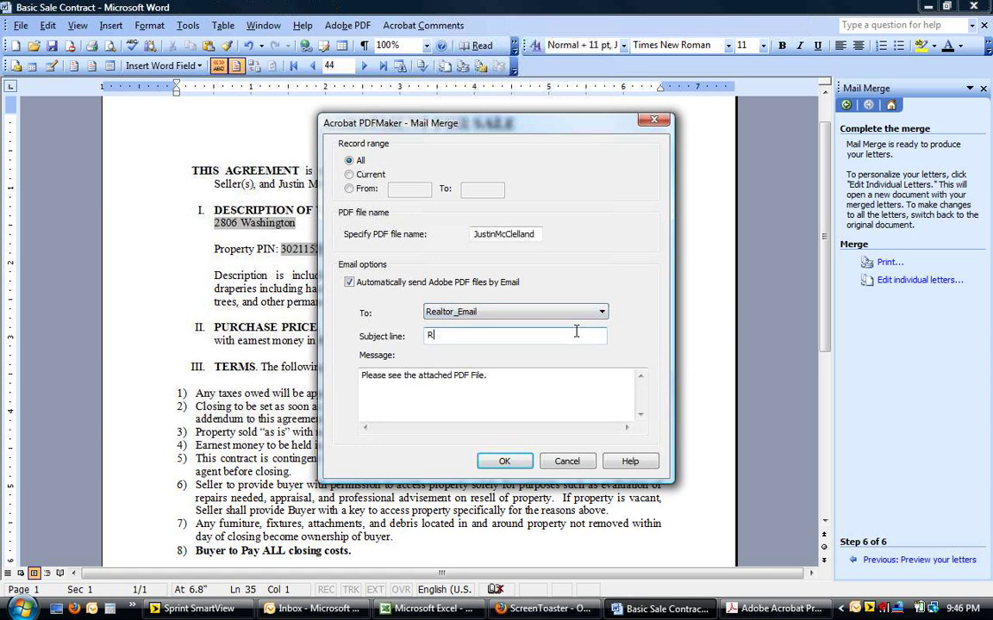
text(eal Estate offer)
Try editing the message text, cancel the merge settings, and switch to the Outlook inbox
click(554, 371)
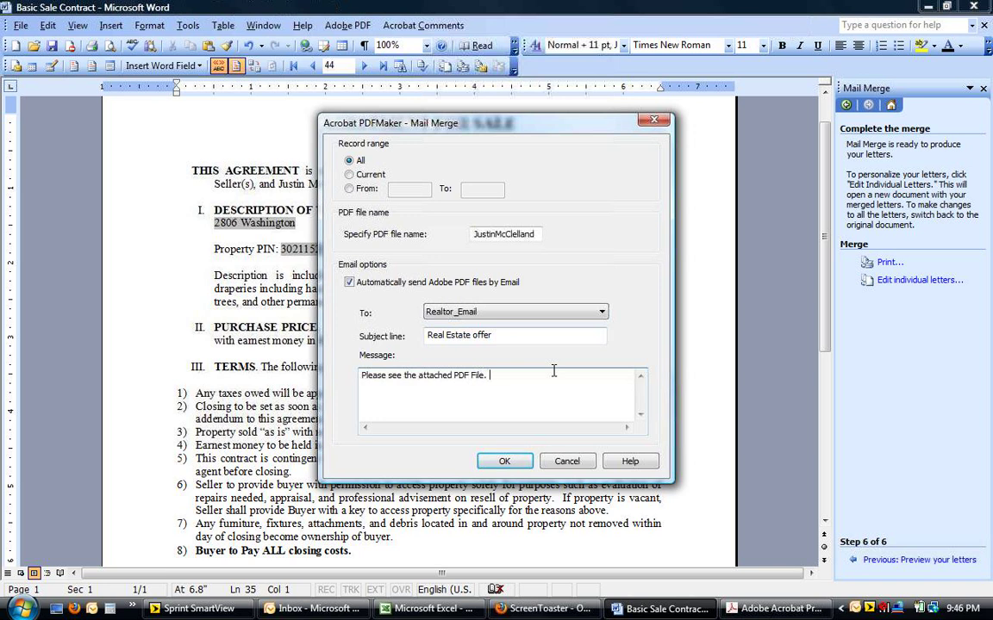
text(These o)
key(BackSpace)
key(BackSpace)
key(BackSpace)
key(BackSpace)
key(BackSpace)
key(BackSpace)
key(BackSpace)
key(BackSpace)
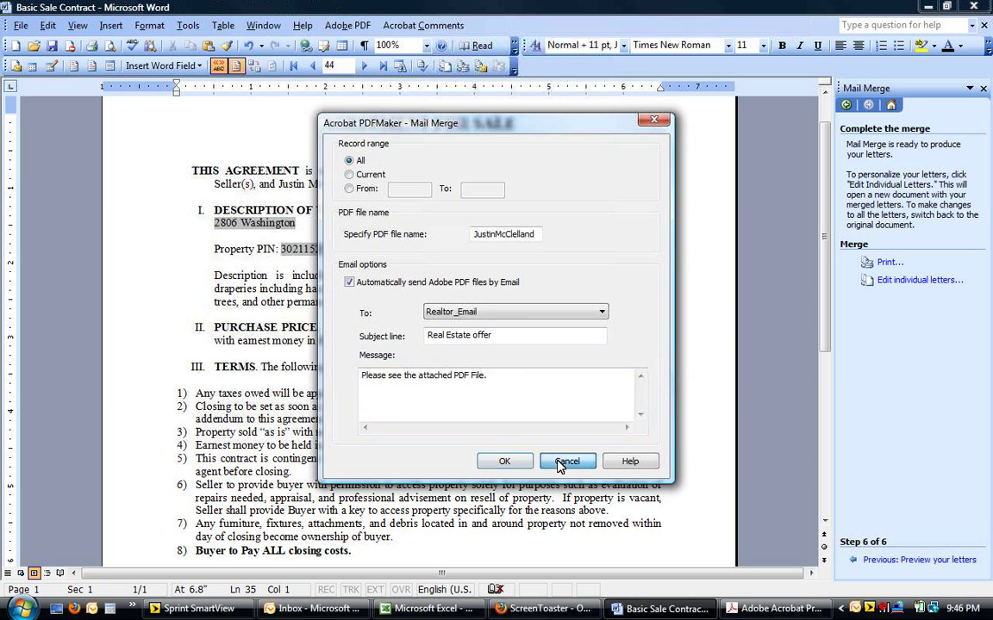
click(564, 462)
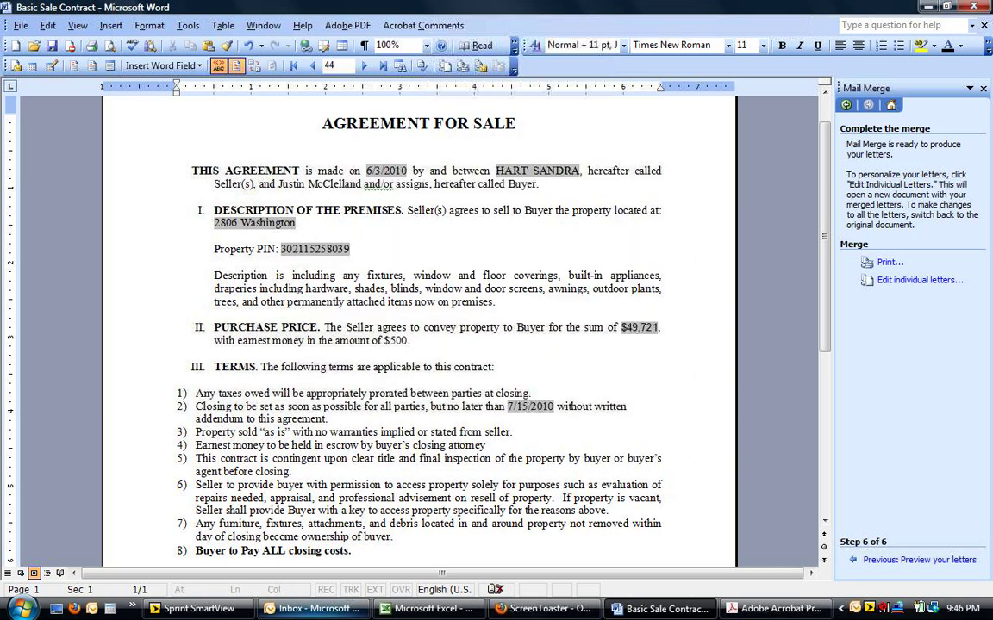
click(310, 608)
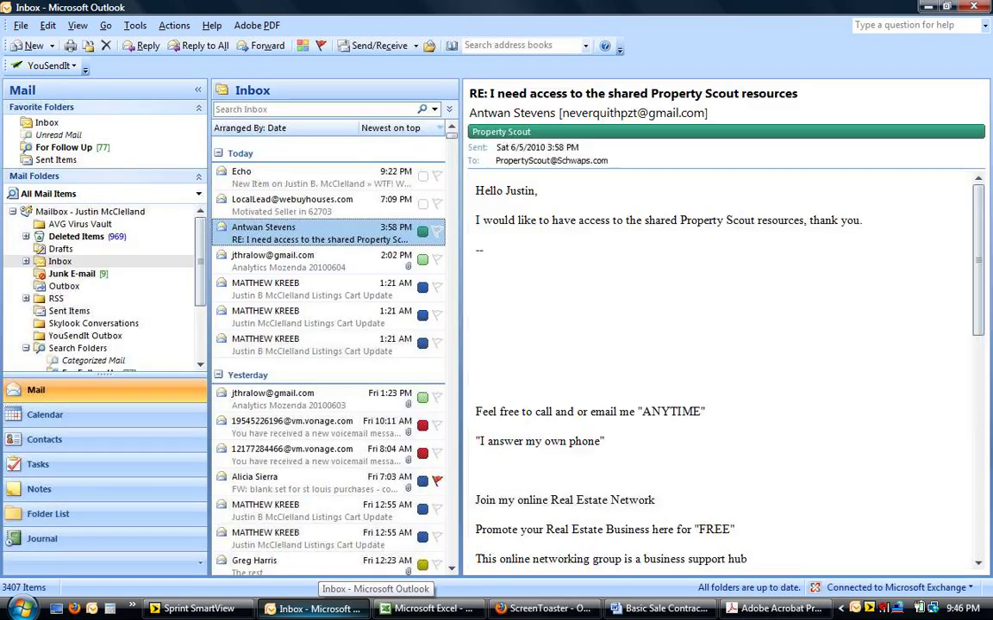
Show Sent Items and select another realtor's Real Estate Offer message
click(69, 311)
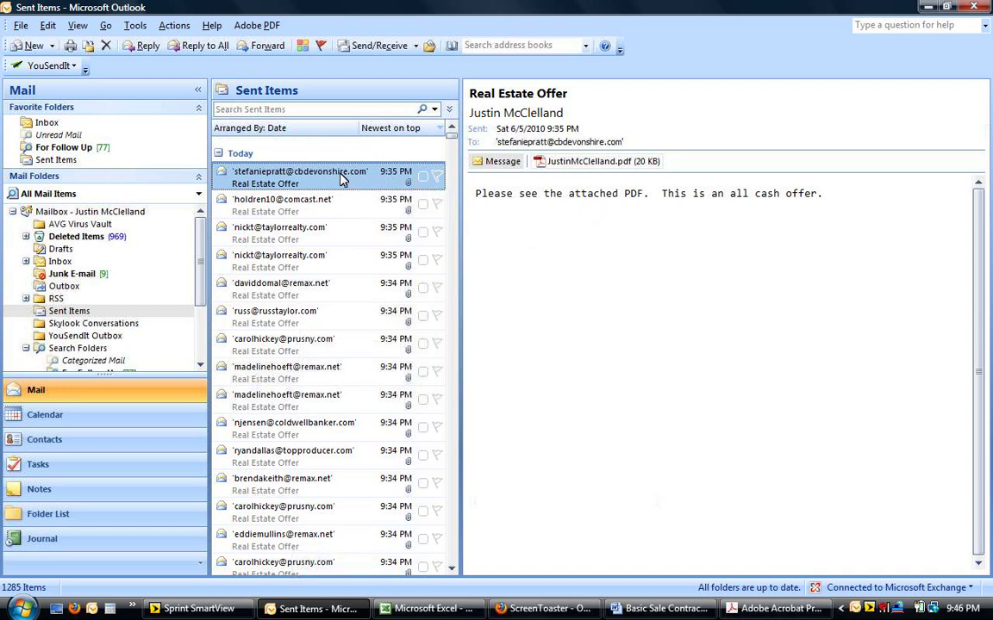
click(309, 212)
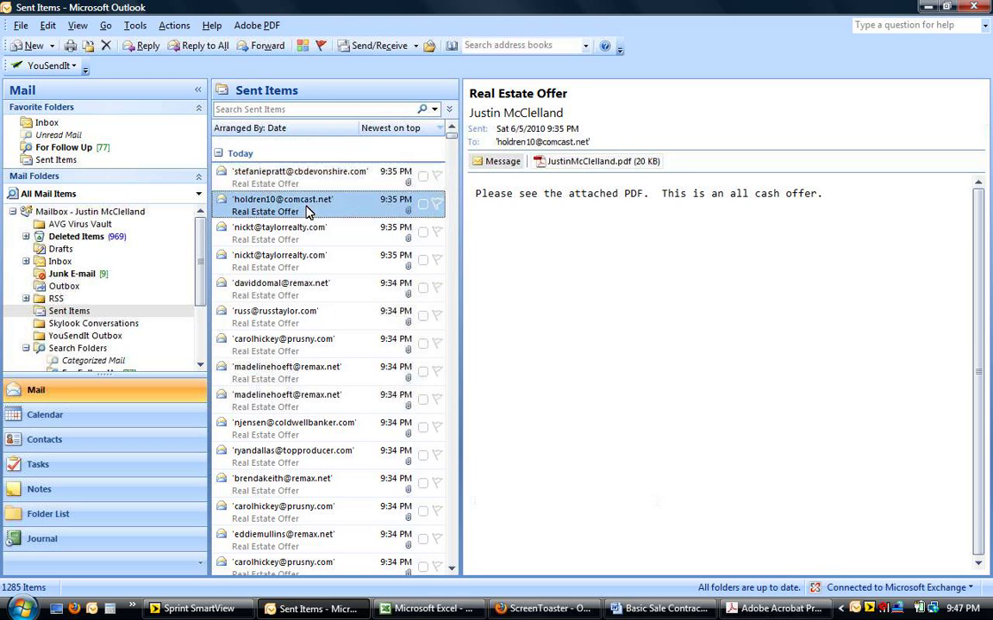
Open the sent Real Estate Offer message in its own window and preview its contract PDF
double_click(308, 212)
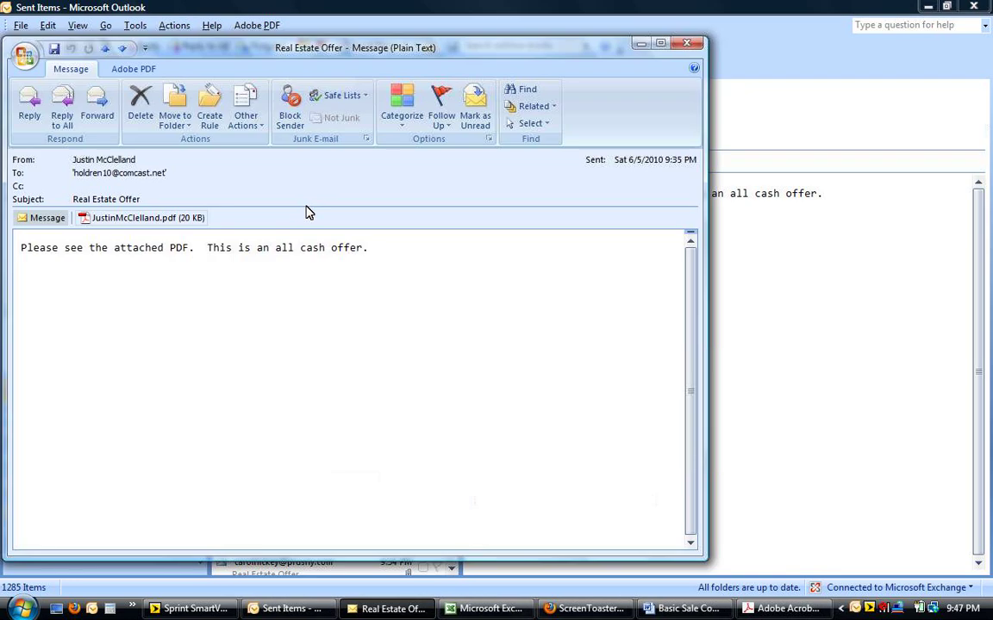
drag(276, 57, 418, 57)
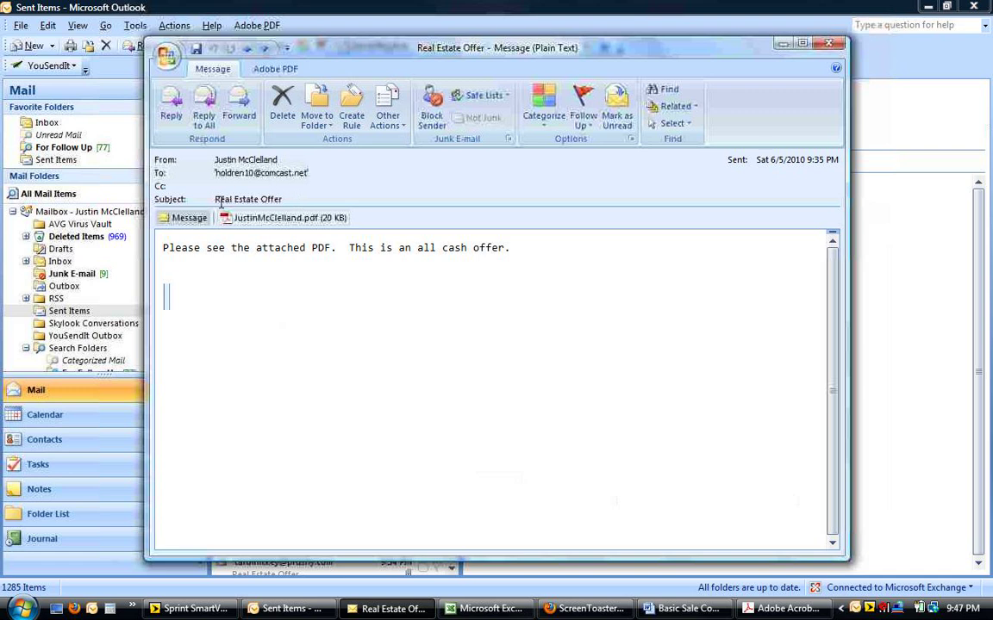
click(270, 225)
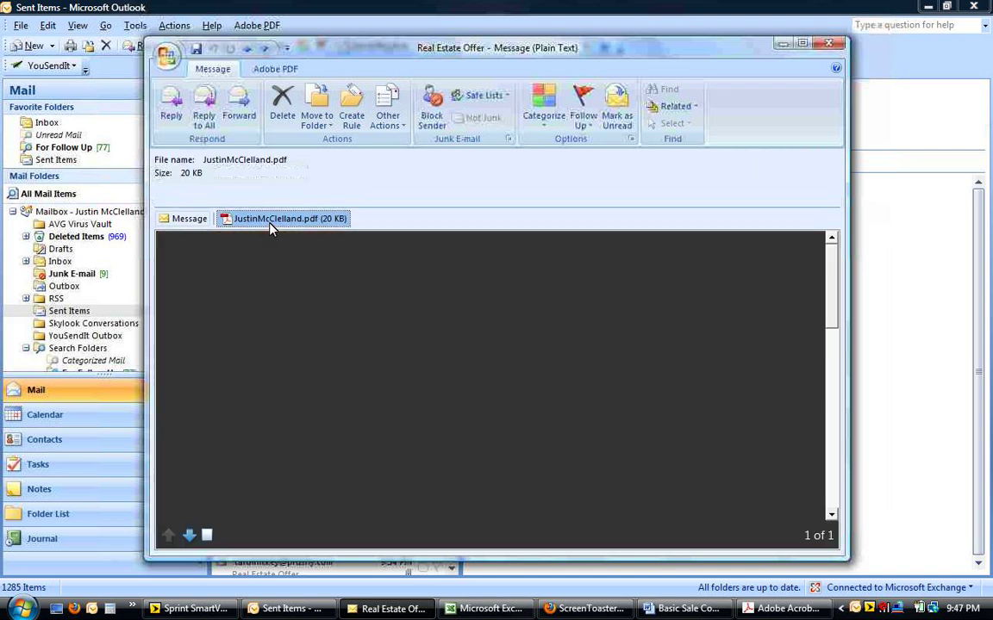
Open the attached contract PDF in Acrobat and scroll down to the signed buyer line and back
double_click(269, 222)
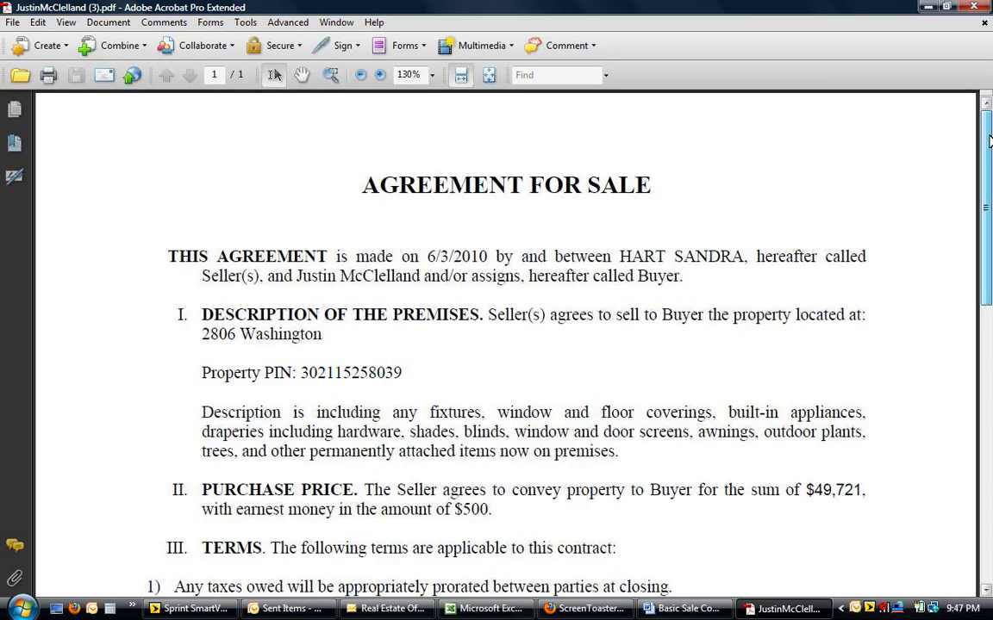
drag(989, 140, 991, 342)
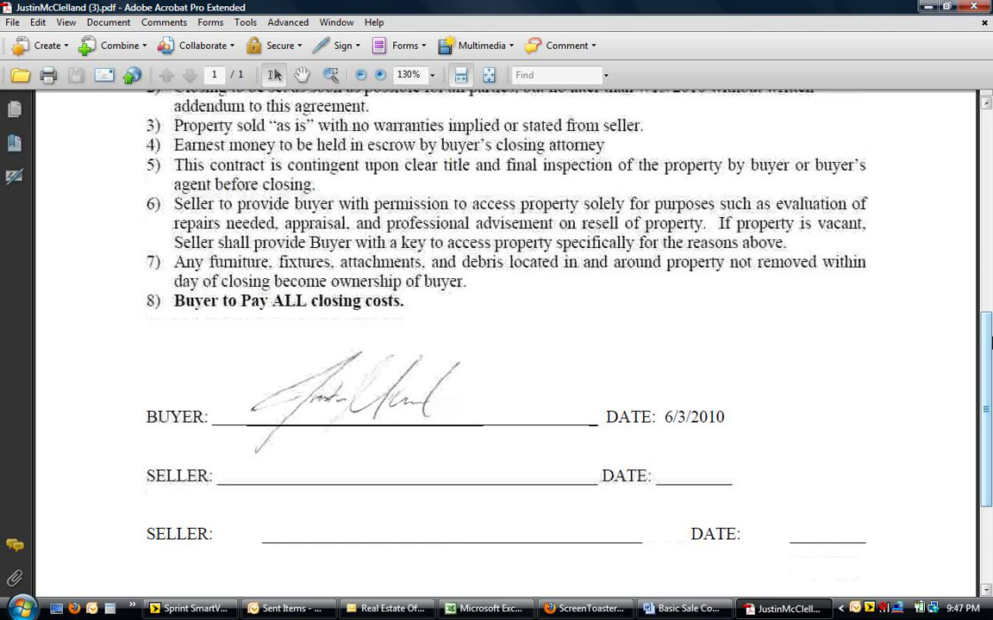
mouse_move(990, 342)
mouse_down()
mouse_move(990, 426)
mouse_move(989, 160)
mouse_up()
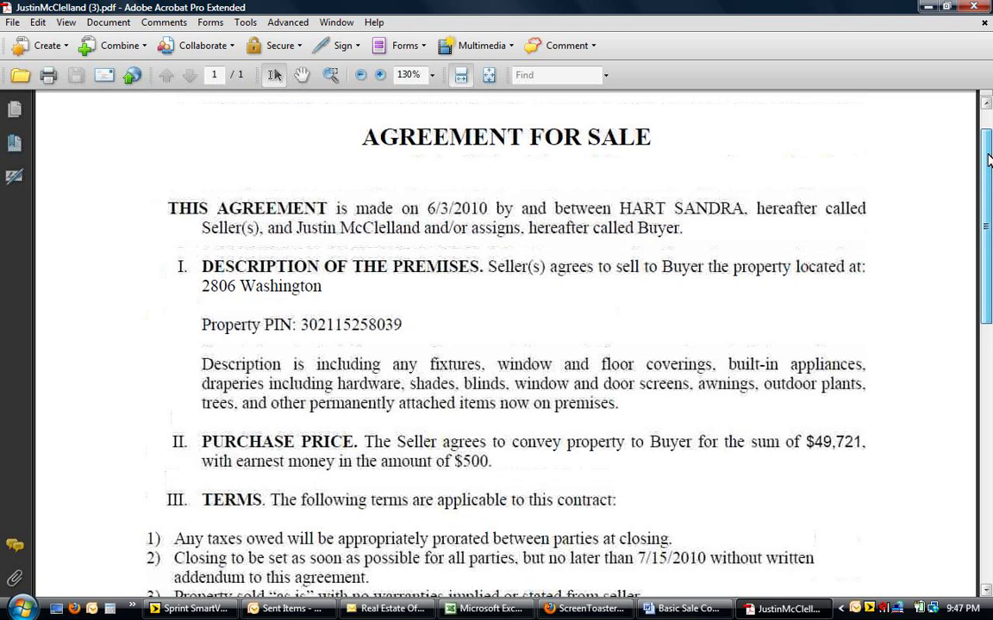
drag(990, 160, 987, 129)
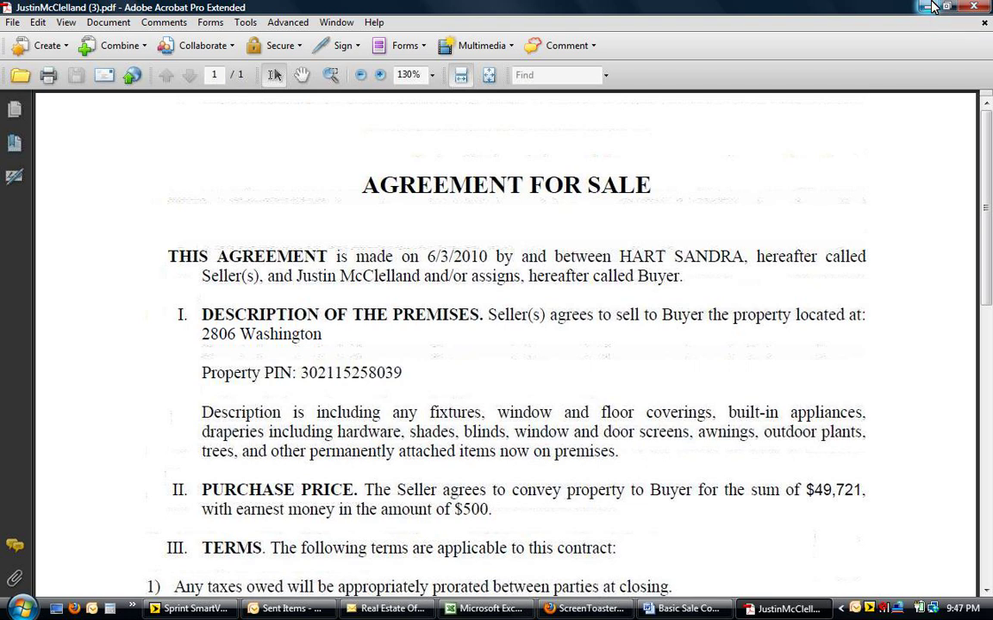
click(930, 7)
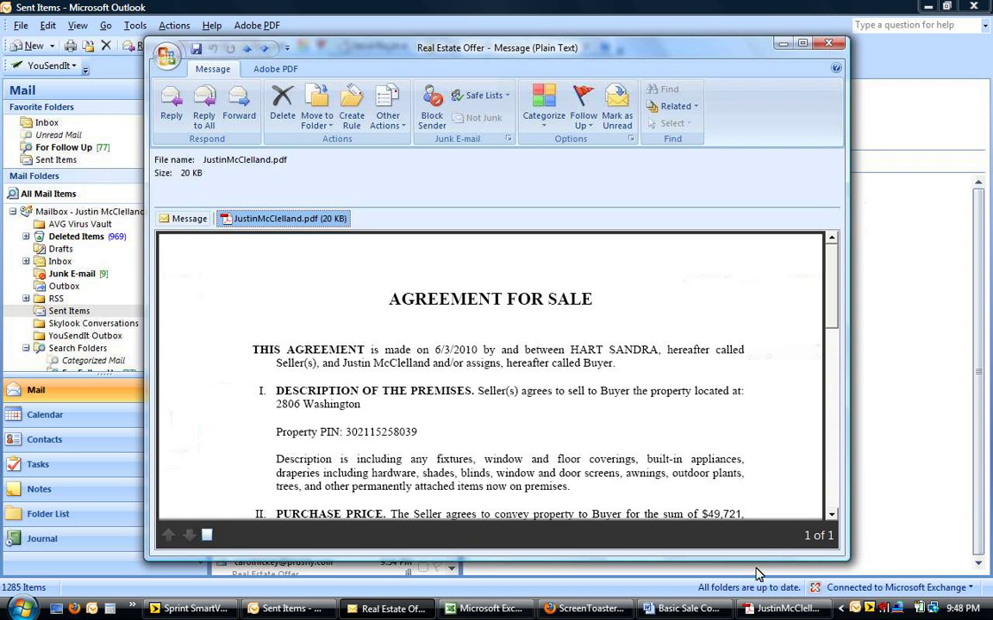
click(765, 609)
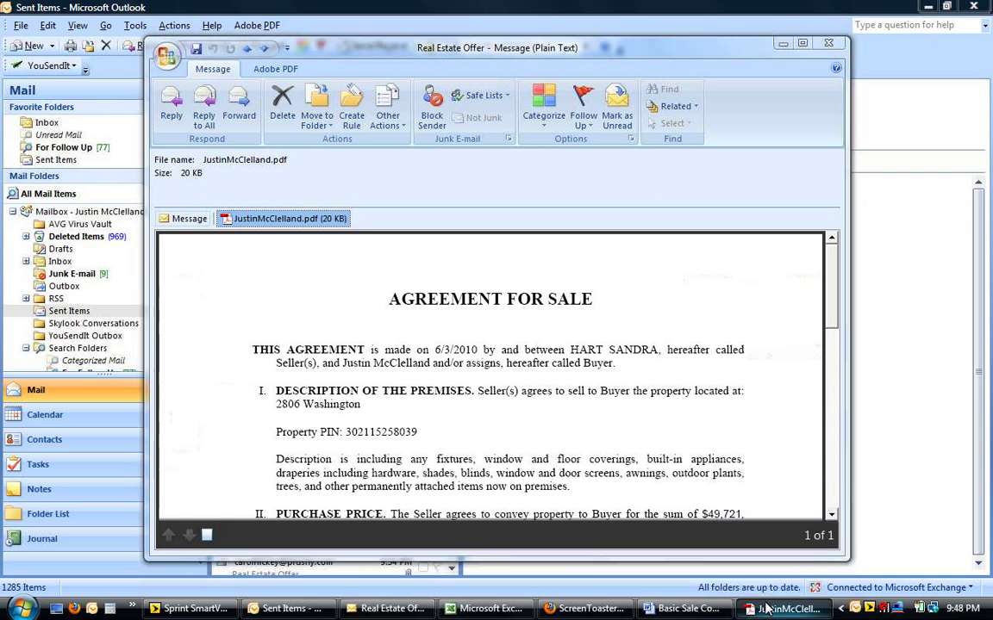